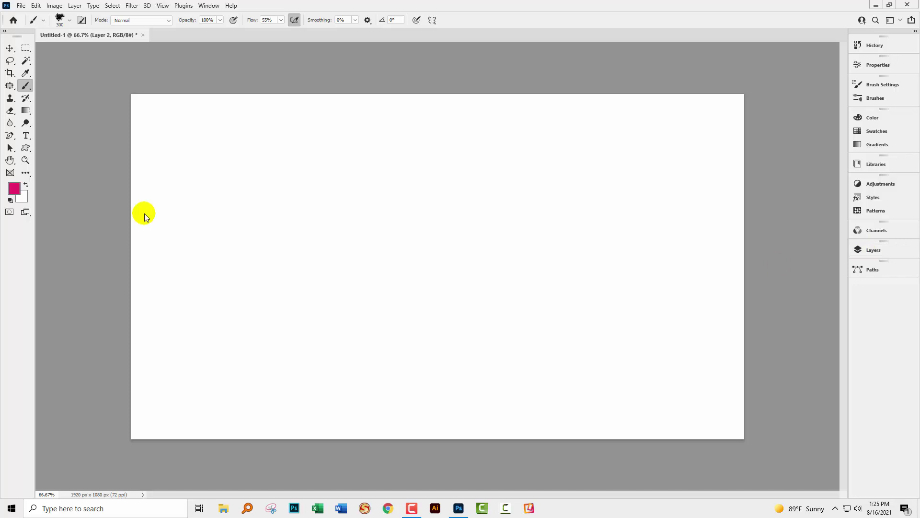
Expand the Layers panel to show the empty Layer 2 above Layer 1.
left_click(865, 250)
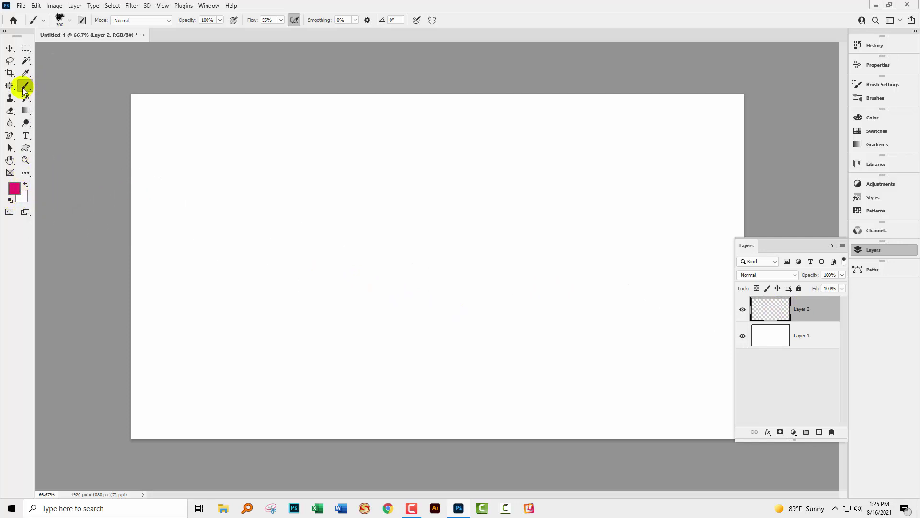
Paint a large pink blob across the canvas centre with the 25 px Dry Media charcoal brush enlarged to 250 px.
left_click(70, 20)
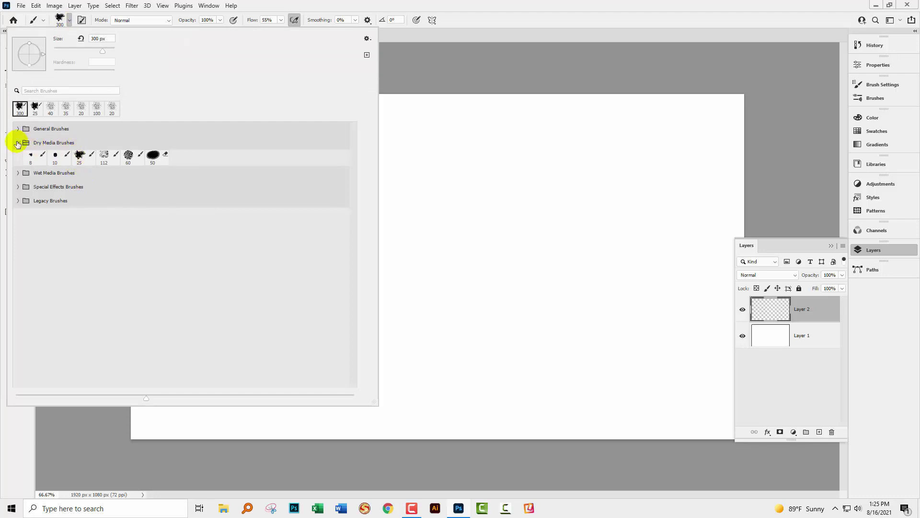
left_click(80, 160)
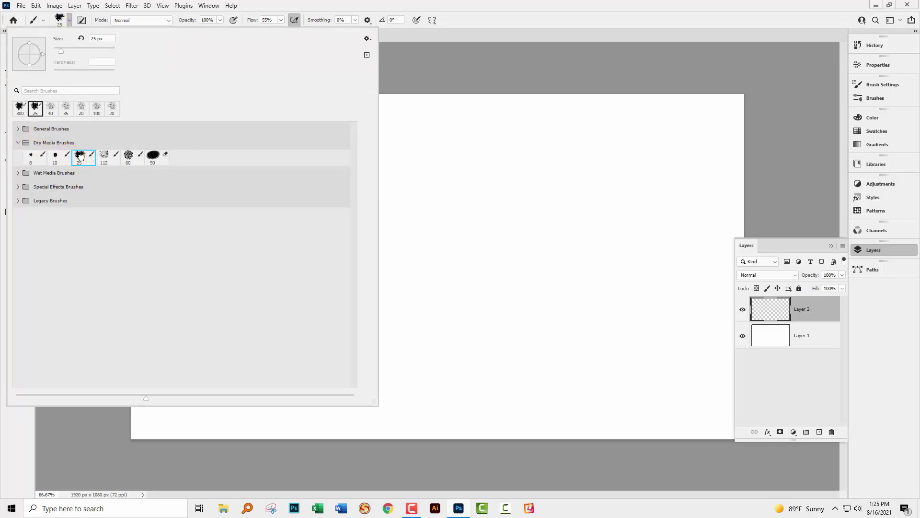
left_click(485, 18)
mouse_move(284, 216)
left_mouse_down()
mouse_move(262, 261)
mouse_move(320, 236)
mouse_move(302, 209)
mouse_move(315, 237)
left_mouse_up()
key("bracketright")
key("bracketright")
key("bracketright")
key("bracketright")
key("bracketright")
key("bracketright")
key("bracketright")
key("bracketright")
key("bracketright")
key("bracketright")
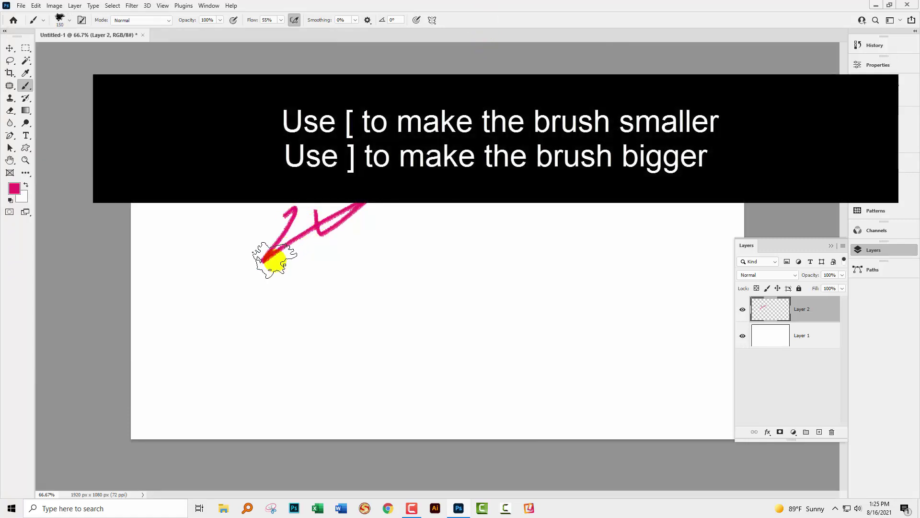
key("bracketright")
key("bracketright")
mouse_move(275, 261)
left_mouse_down()
mouse_move(303, 223)
mouse_move(354, 288)
mouse_move(378, 289)
mouse_move(431, 206)
mouse_move(346, 237)
mouse_move(371, 293)
mouse_move(275, 320)
mouse_move(301, 248)
mouse_move(405, 328)
mouse_move(430, 288)
mouse_move(486, 242)
mouse_move(494, 214)
mouse_move(444, 298)
mouse_move(463, 326)
mouse_move(481, 273)
mouse_move(518, 244)
mouse_move(555, 187)
mouse_move(388, 204)
mouse_move(410, 271)
mouse_move(446, 245)
left_mouse_up()
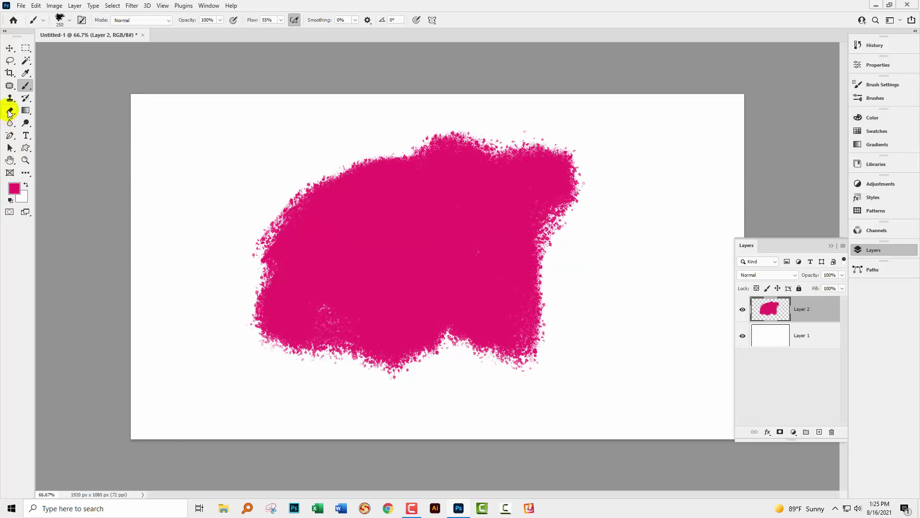
From the Eraser, pick the recent KYLE Ultimate Charcoal Pencil preset, reverting to the 250 px Brush.
left_click_drag(9, 114, 58, 112)
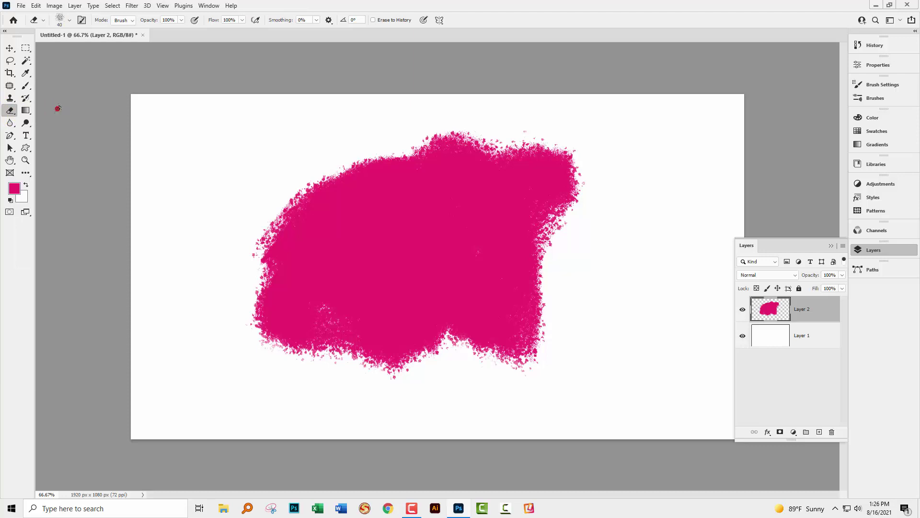
left_click(69, 21)
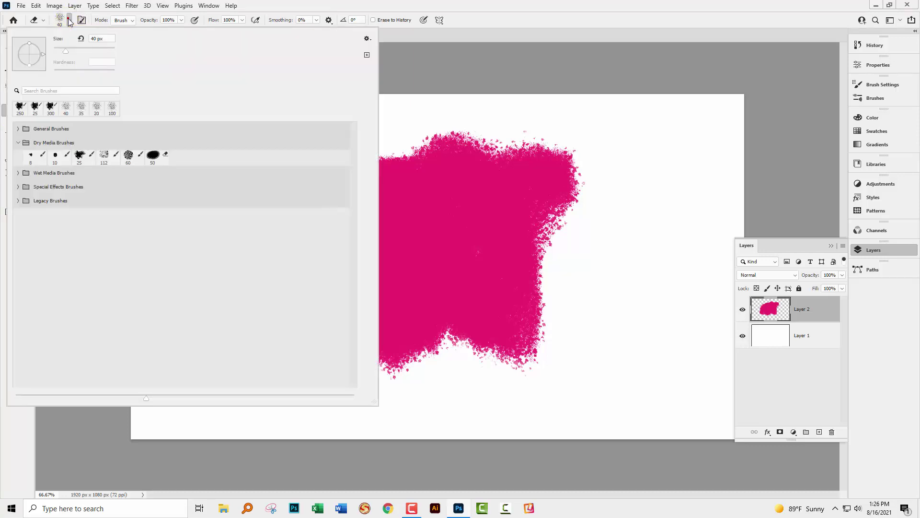
left_click(19, 107)
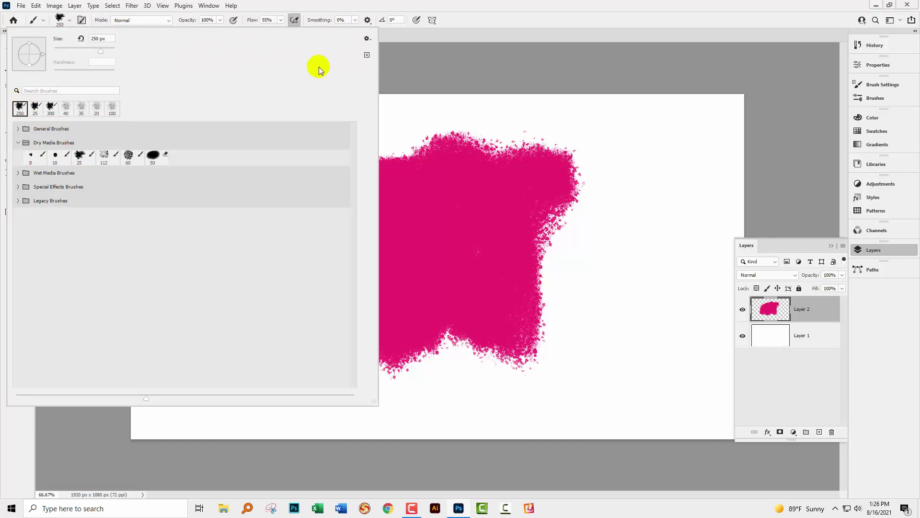
left_click(472, 14)
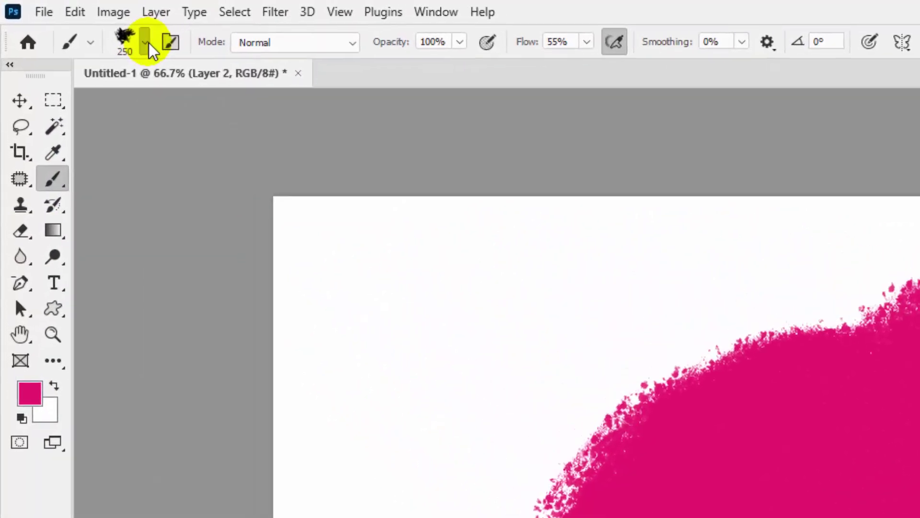
Show the brush preset picker with the Dry Media Brushes group expanded.
left_click(70, 20)
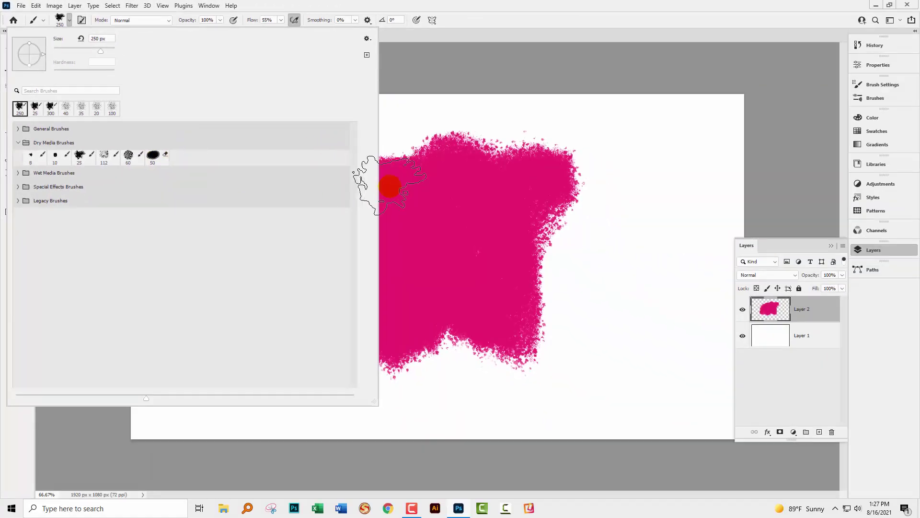
Clear a large notch from the blob's left side with the brush mode set to Clear.
left_click(545, 14)
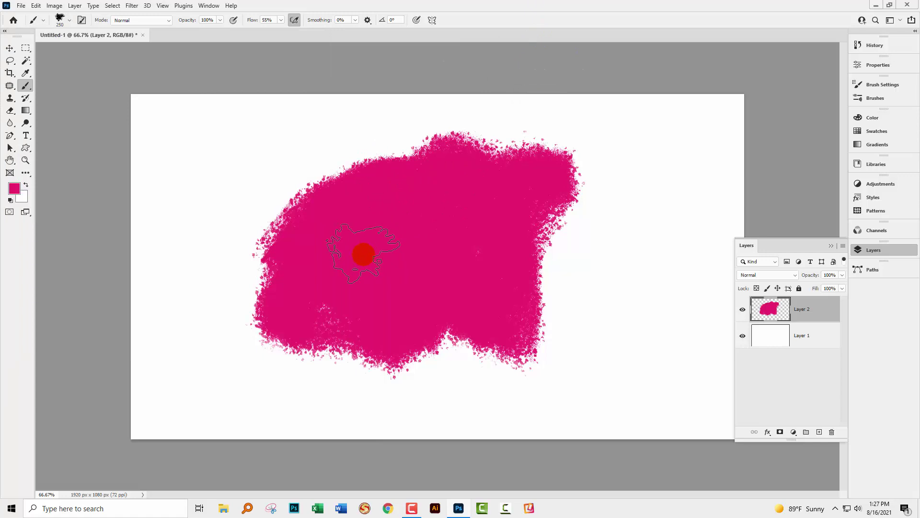
left_click_drag(363, 254, 335, 212)
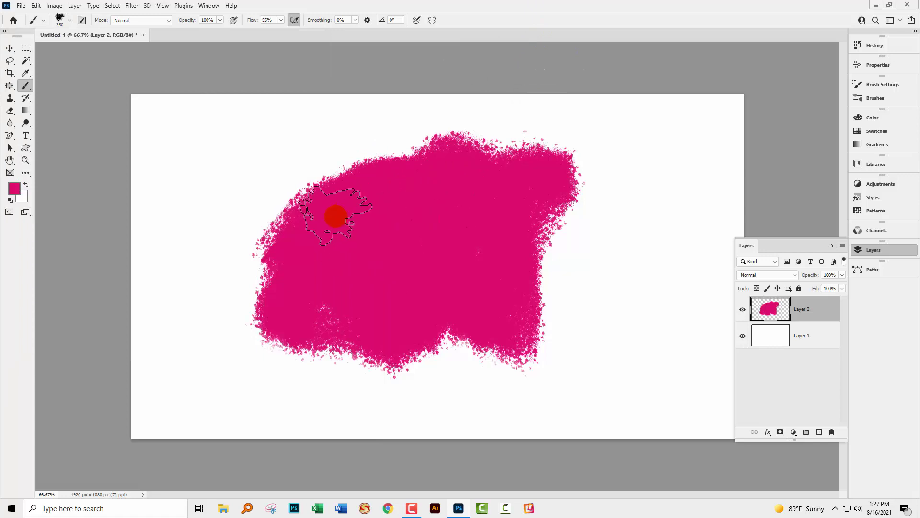
left_click(167, 21)
left_click(145, 48)
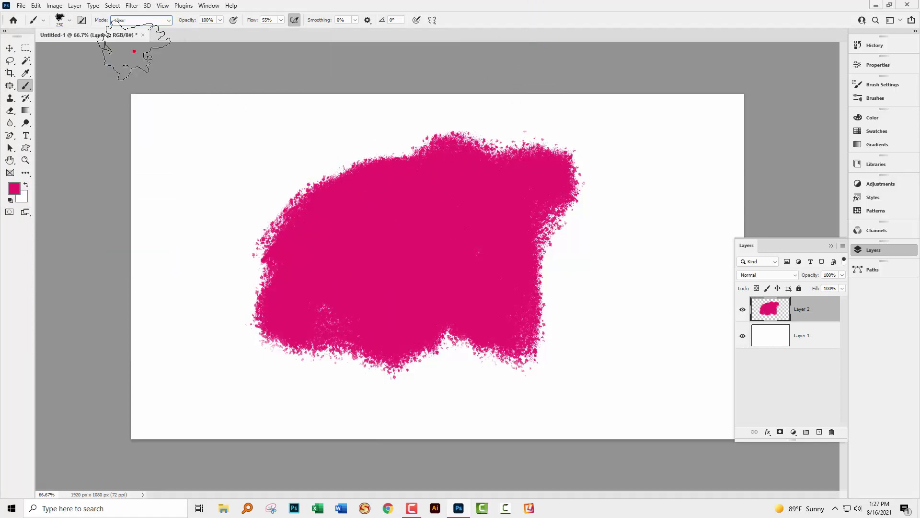
mouse_move(281, 240)
left_mouse_down()
mouse_move(343, 211)
mouse_move(282, 284)
mouse_move(288, 244)
mouse_move(271, 238)
mouse_move(246, 275)
mouse_move(264, 252)
left_mouse_up()
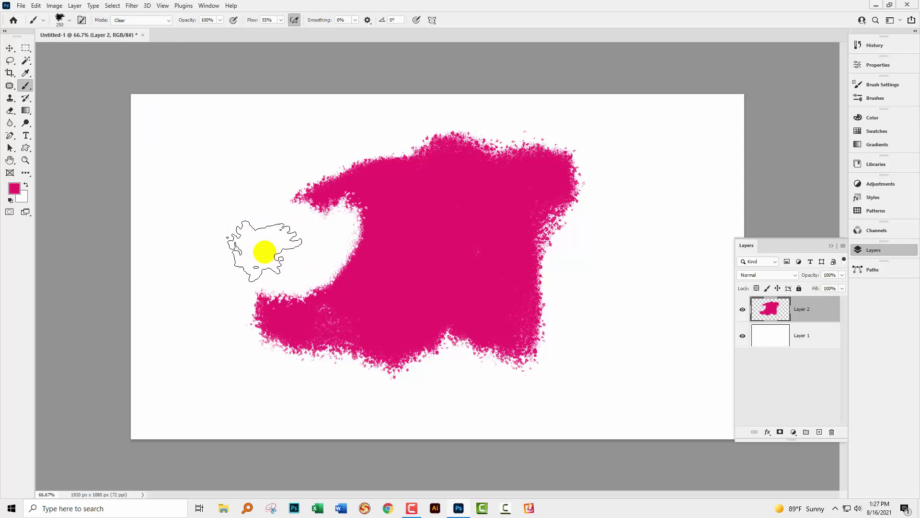
Return the brush blending mode to Normal.
left_click(169, 21)
left_click(127, 29)
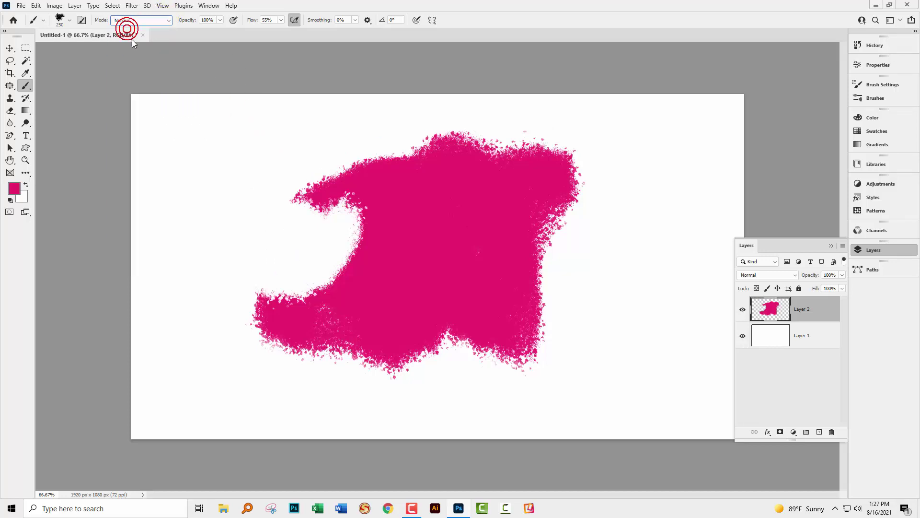
left_click(70, 22)
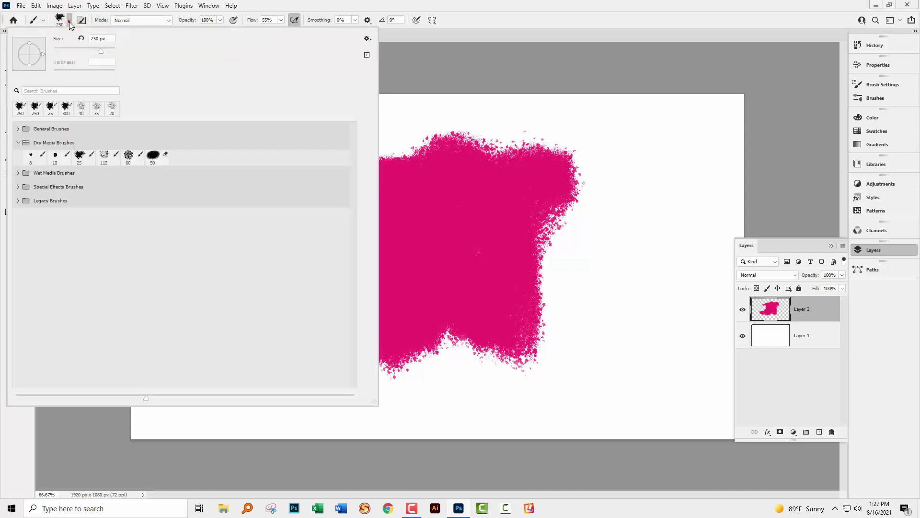
Select the 25 px Dry Media charcoal brush and bring up Brush Settings.
left_click(81, 156)
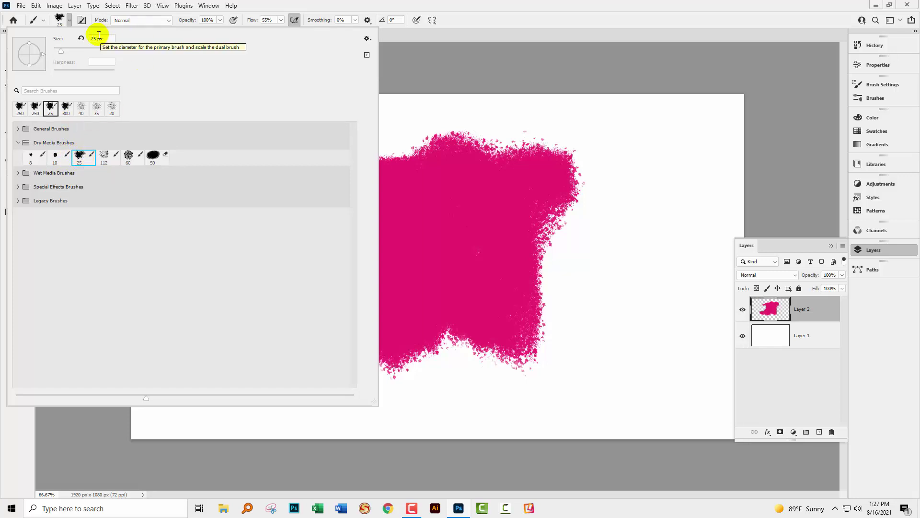
left_click(81, 20)
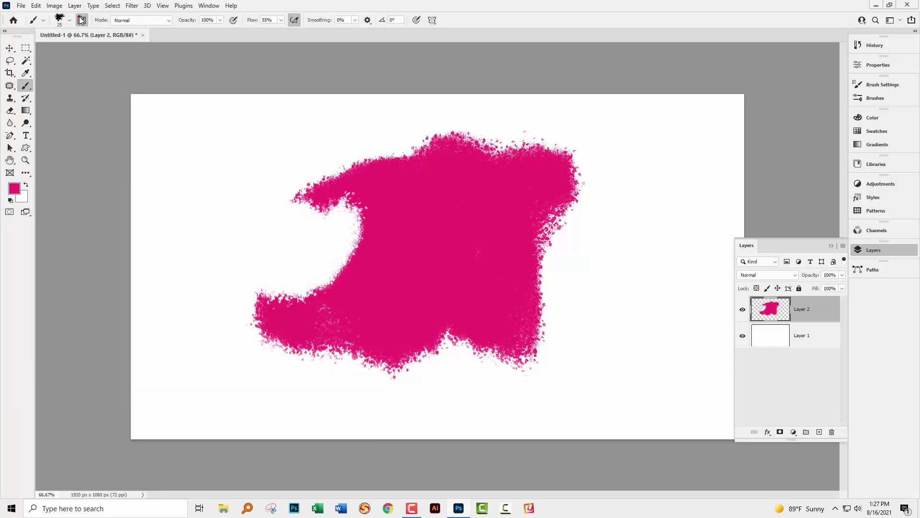
left_click(82, 20)
left_click(82, 19)
left_click(82, 19)
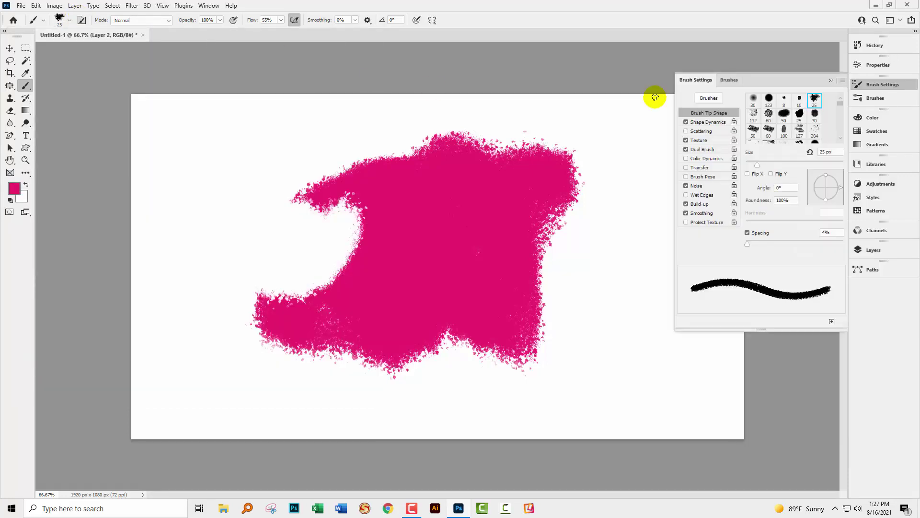
Float the Brush Settings panel and choose New Brush Preset from its menu.
mouse_move(699, 86)
left_mouse_down()
mouse_move(479, 98)
mouse_move(140, 136)
left_mouse_up()
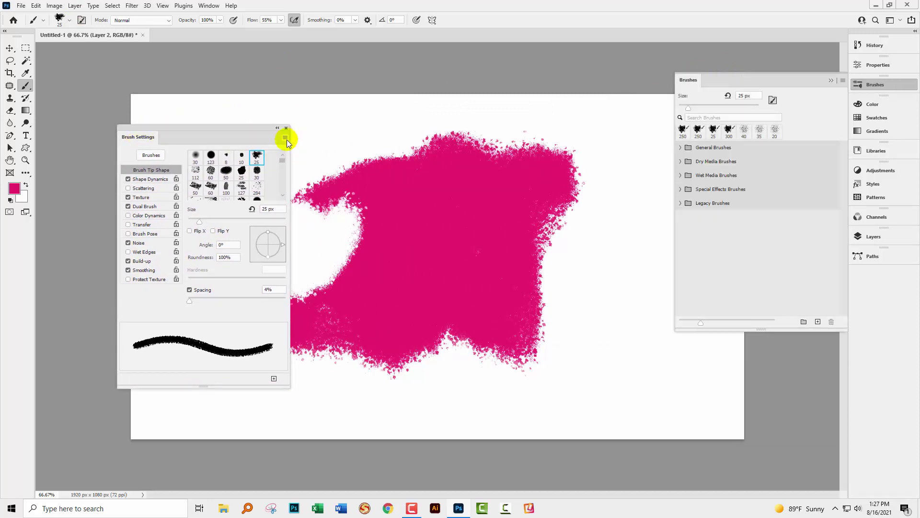
left_click(285, 138)
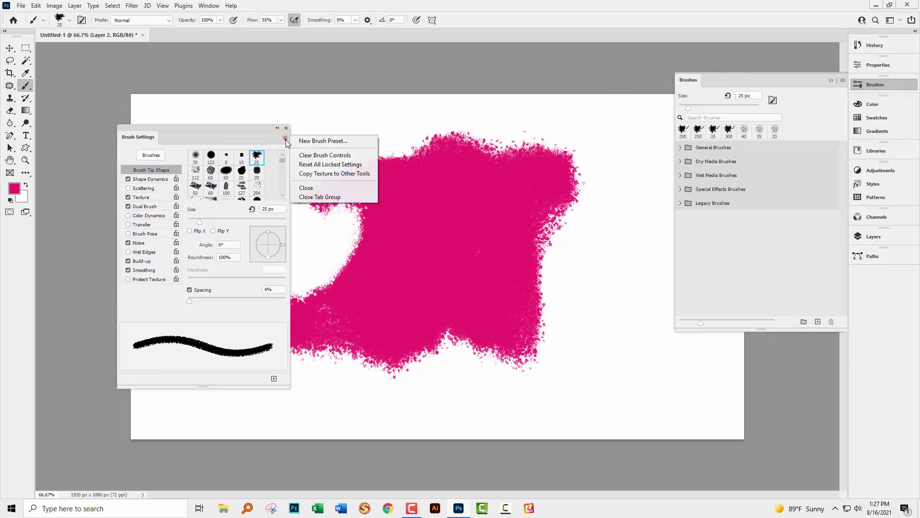
left_click(313, 143)
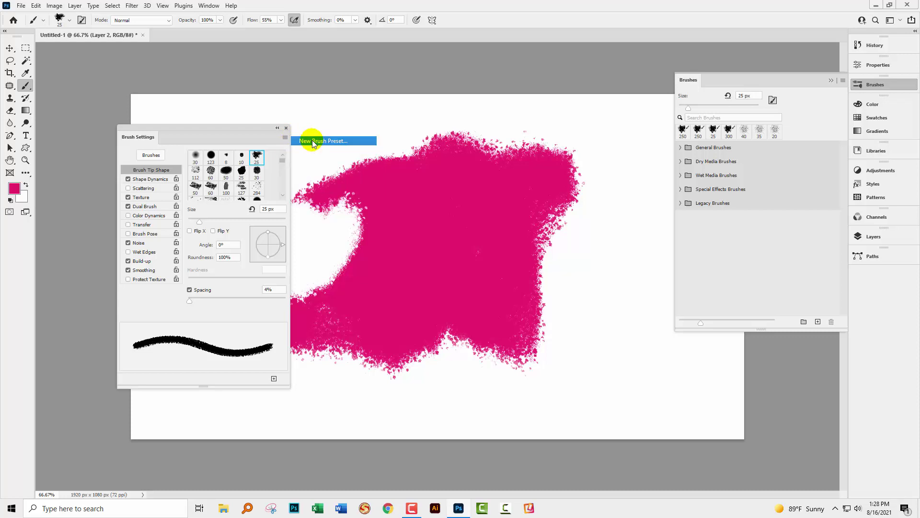
Save the brush as 'Charcoal Shape Any Tool' without tool settings, then close Brush Settings.
left_click_drag(359, 141, 187, 211)
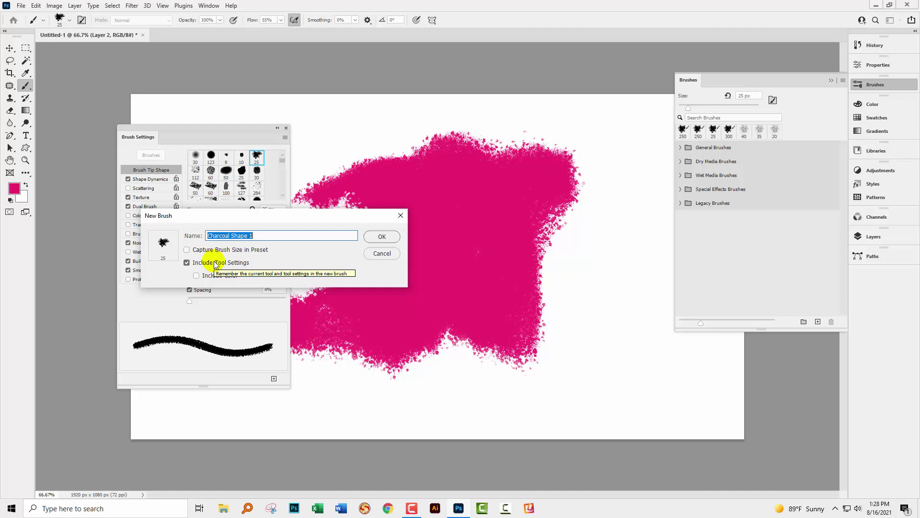
left_click(187, 262)
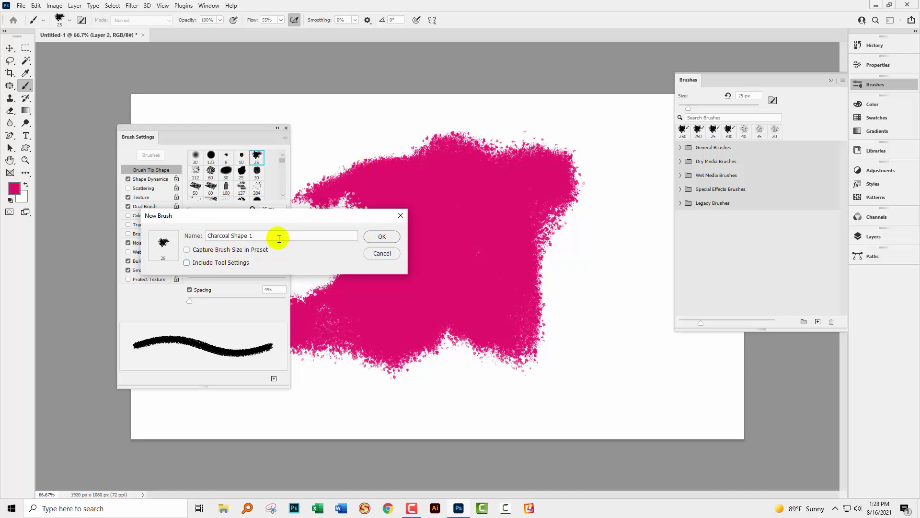
left_click(332, 235)
key("BackSpace")
type("Any Tool")
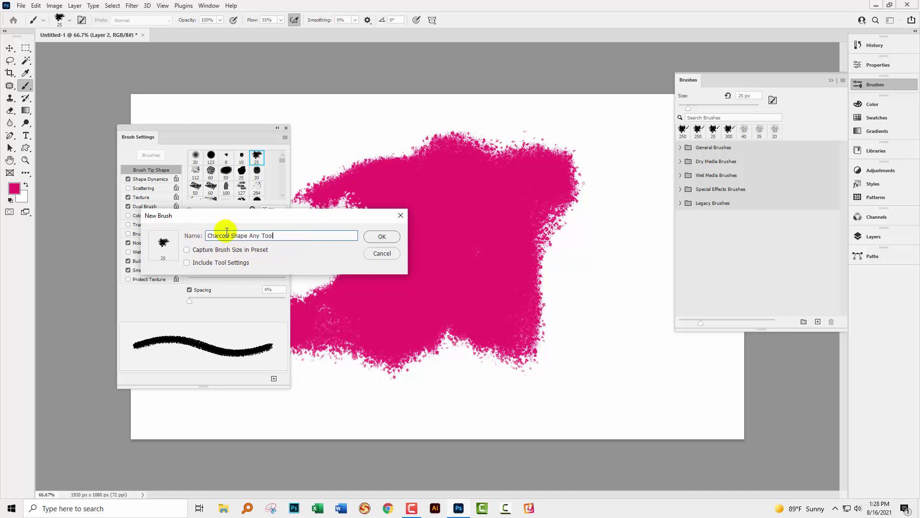
left_click(385, 238)
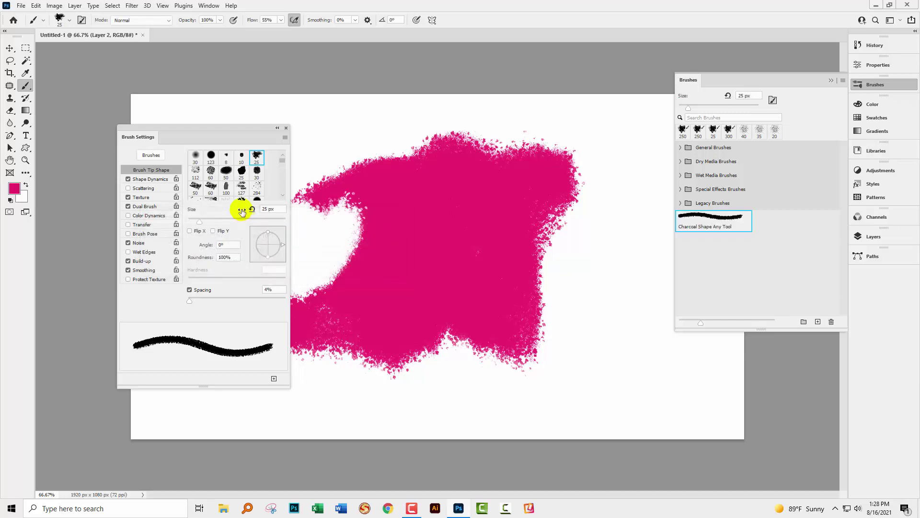
left_click(287, 128)
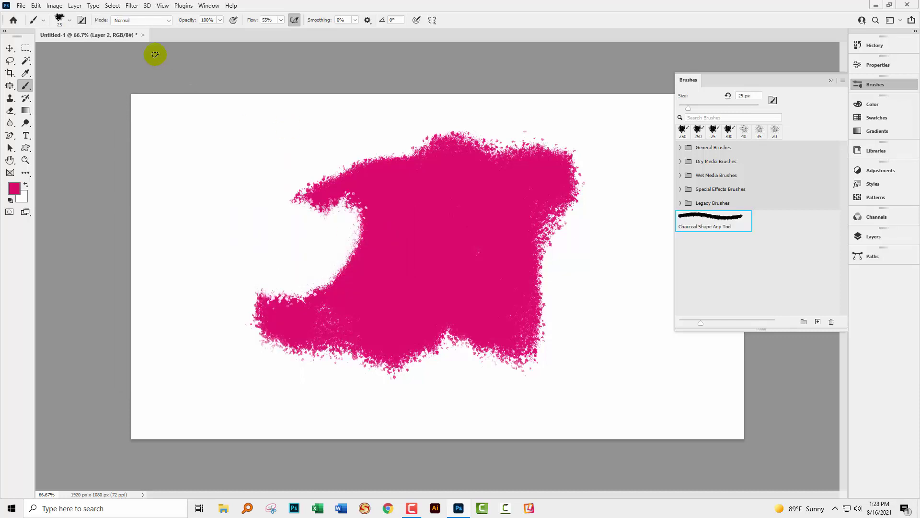
Switch to the Eraser using the Charcoal Shape Any Tool preset.
left_click(69, 19)
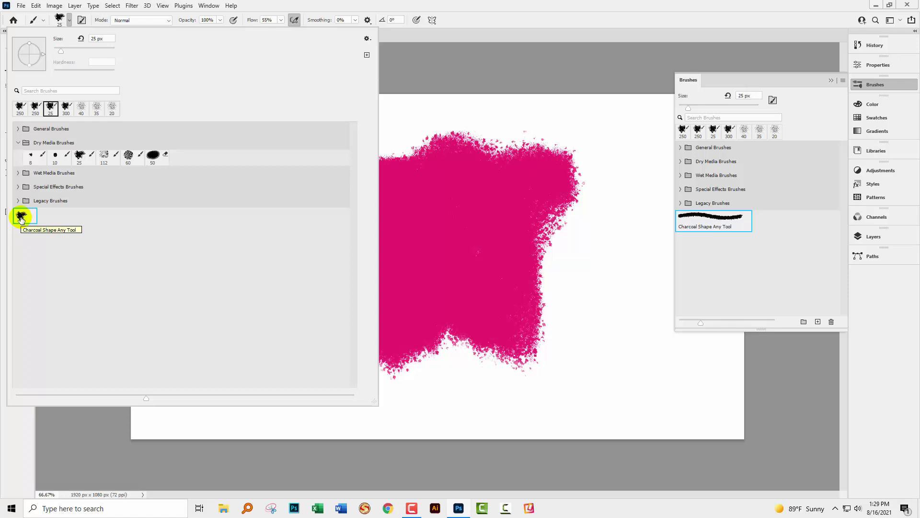
left_click(451, 19)
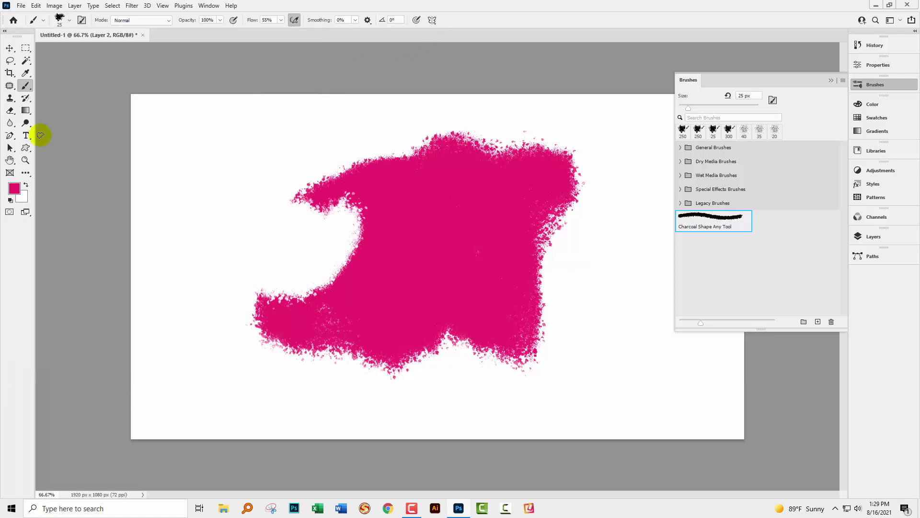
left_click(10, 110)
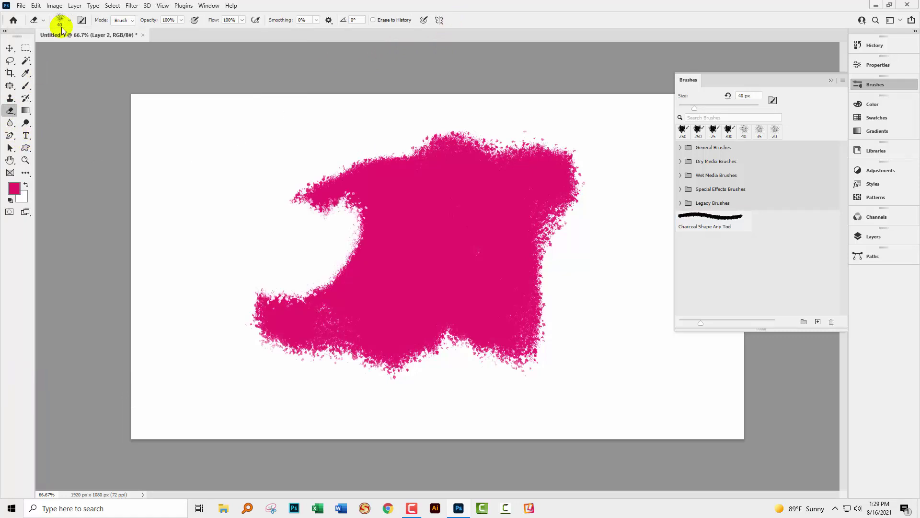
left_click(69, 19)
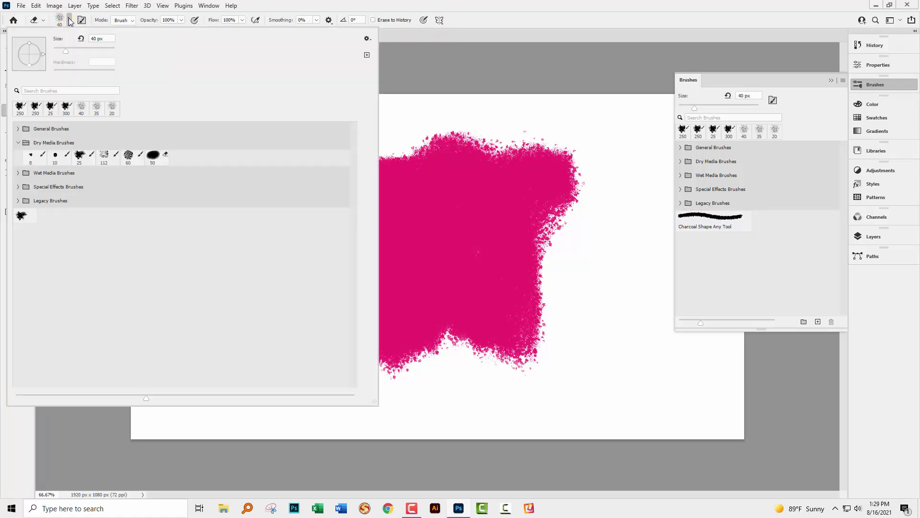
left_click(21, 217)
left_click(485, 24)
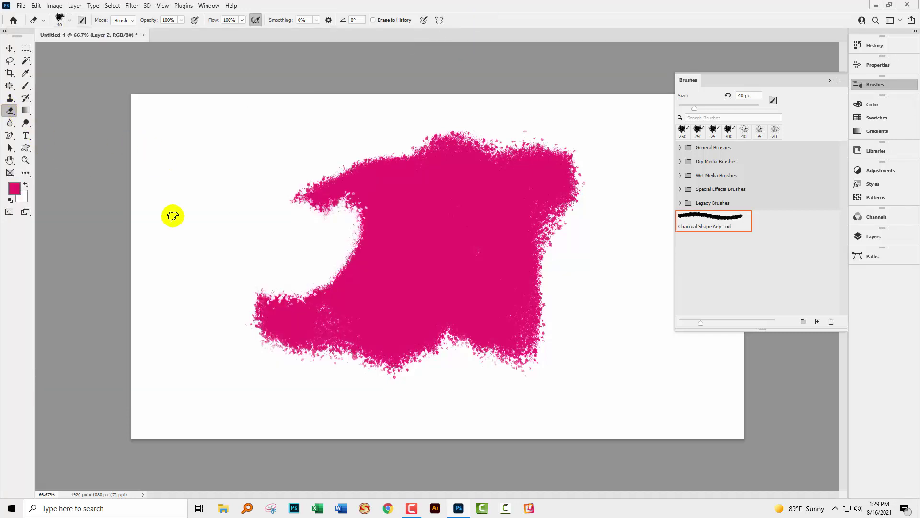
Enlarge the eraser to 175 px and carve a deep bite from the blob's left side.
key("bracketright")
key("bracketright")
key("bracketright")
key("bracketright")
key("bracketright")
key("bracketright")
key("bracketright")
key("bracketright")
key("bracketright")
mouse_move(283, 146)
left_mouse_down()
mouse_move(287, 185)
mouse_move(288, 218)
left_mouse_up()
mouse_move(323, 139)
left_mouse_down()
mouse_move(325, 222)
mouse_move(349, 294)
mouse_move(411, 273)
mouse_move(390, 260)
left_mouse_up()
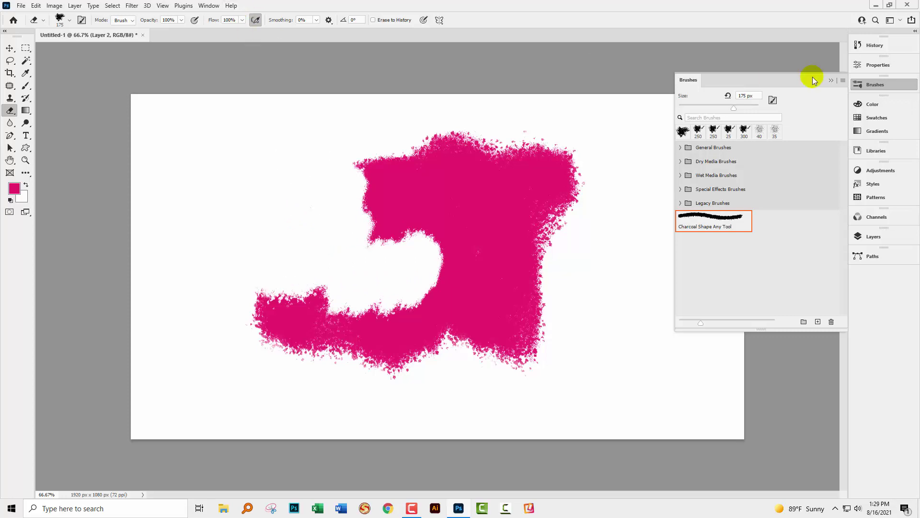
Hide the Brushes panel and expand Wet Media and Special Effects folders in the eraser preset picker.
left_click(830, 82)
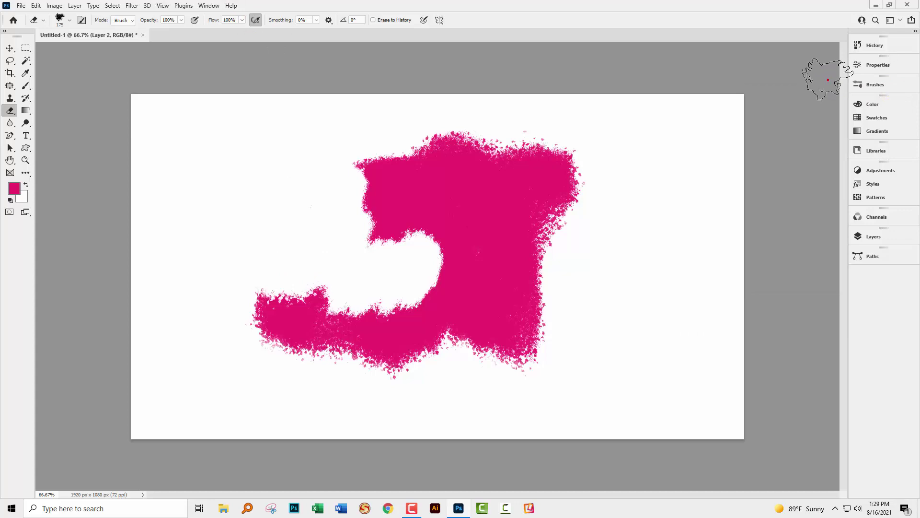
left_click(70, 21)
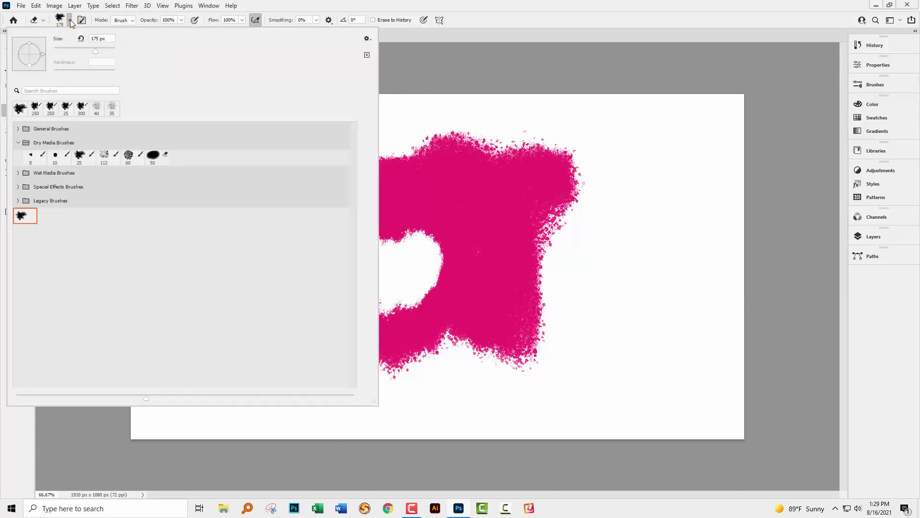
left_click(18, 173)
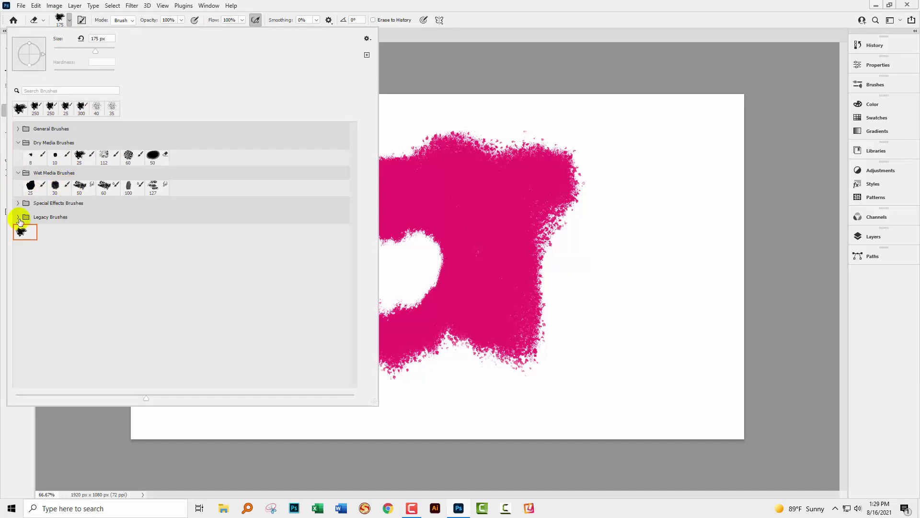
left_click(18, 203)
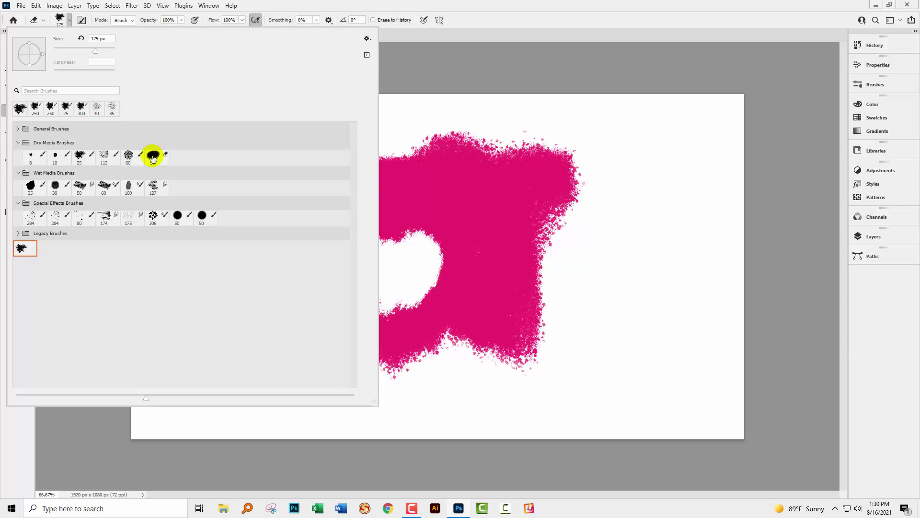
Close the eraser preset picker to view the hollowed pink blob on the canvas.
left_click(492, 15)
left_click(458, 223)
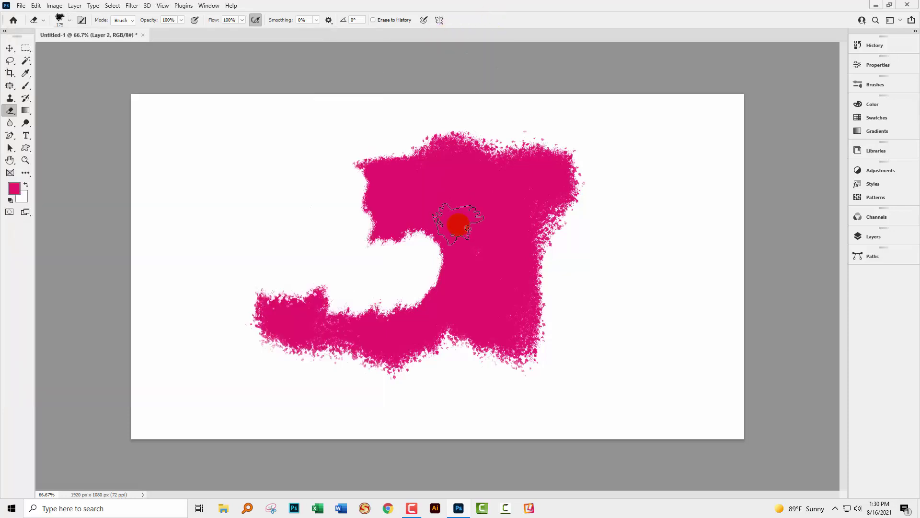